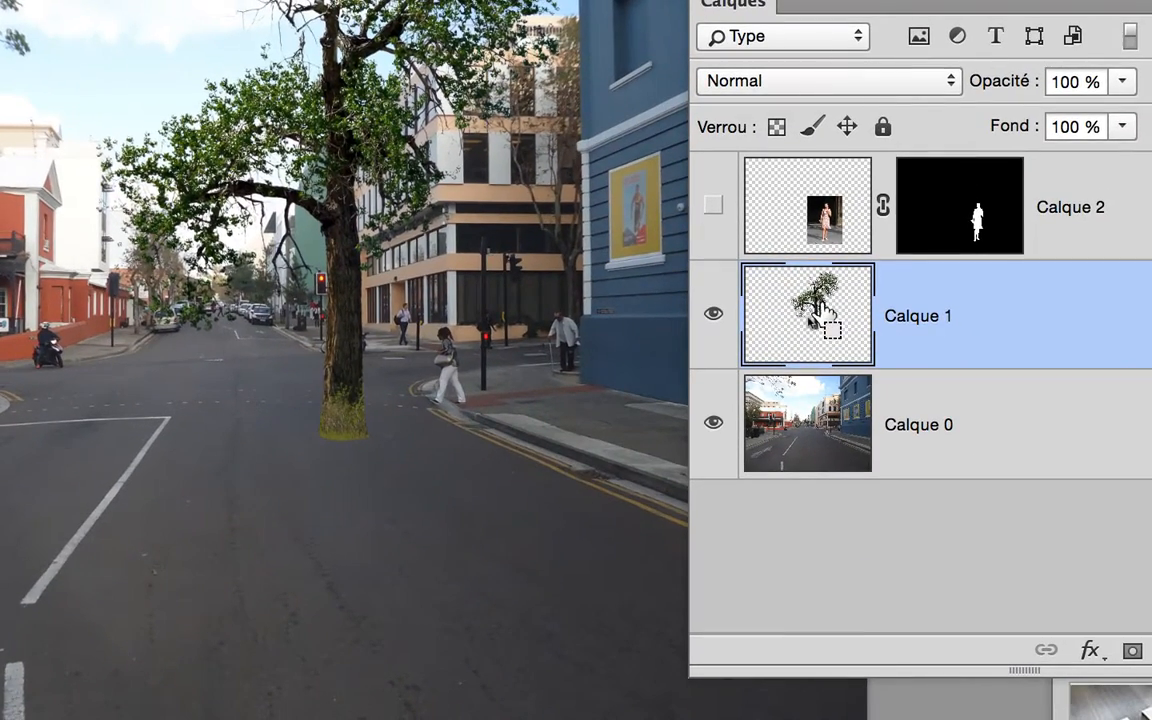
Step: Load the outline of the tree on Calque 1 as a selection and collapse the side panels to clear the canvas
ctrl+click(818, 313)
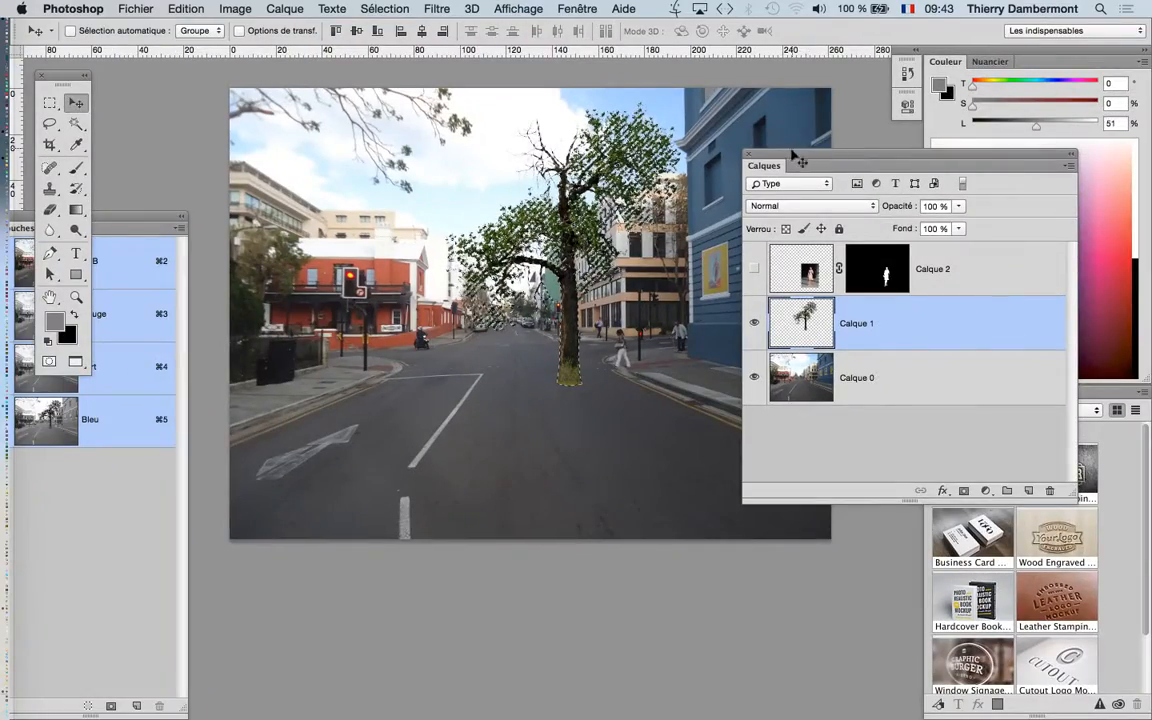
drag(792, 155, 895, 125)
click(1142, 61)
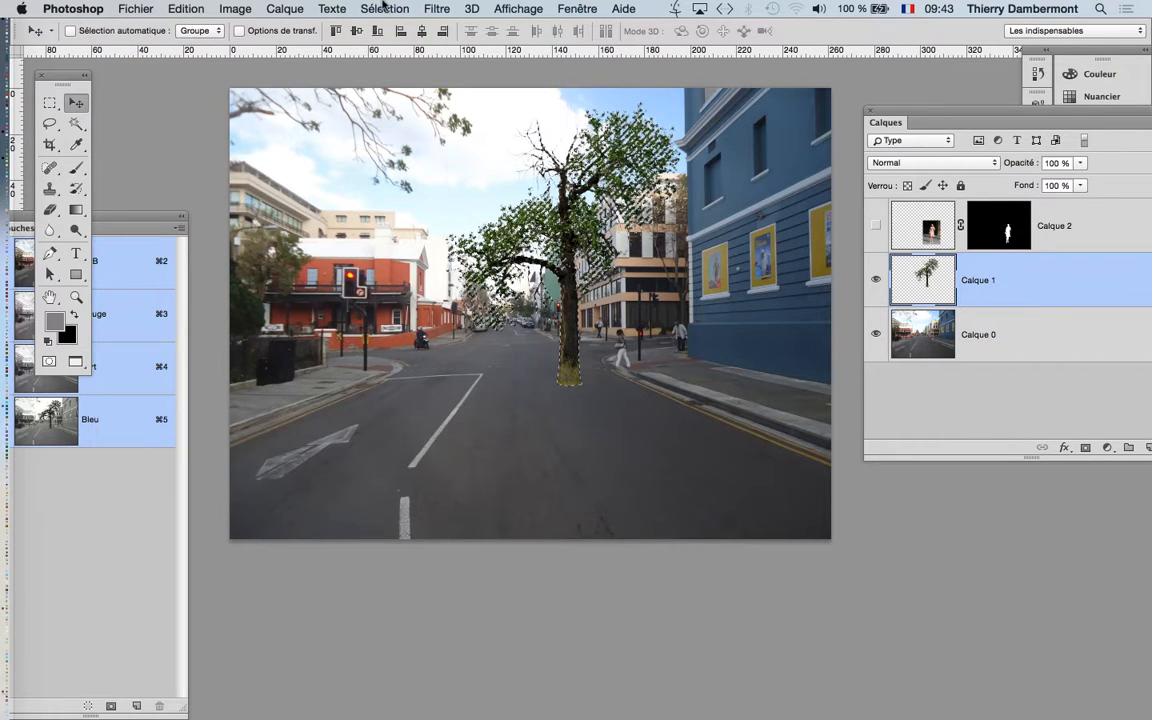
Step: Start transforming the selection outline only and distort its two upper corners down past the trunk base, flipping the tree outline onto the road
click(383, 8)
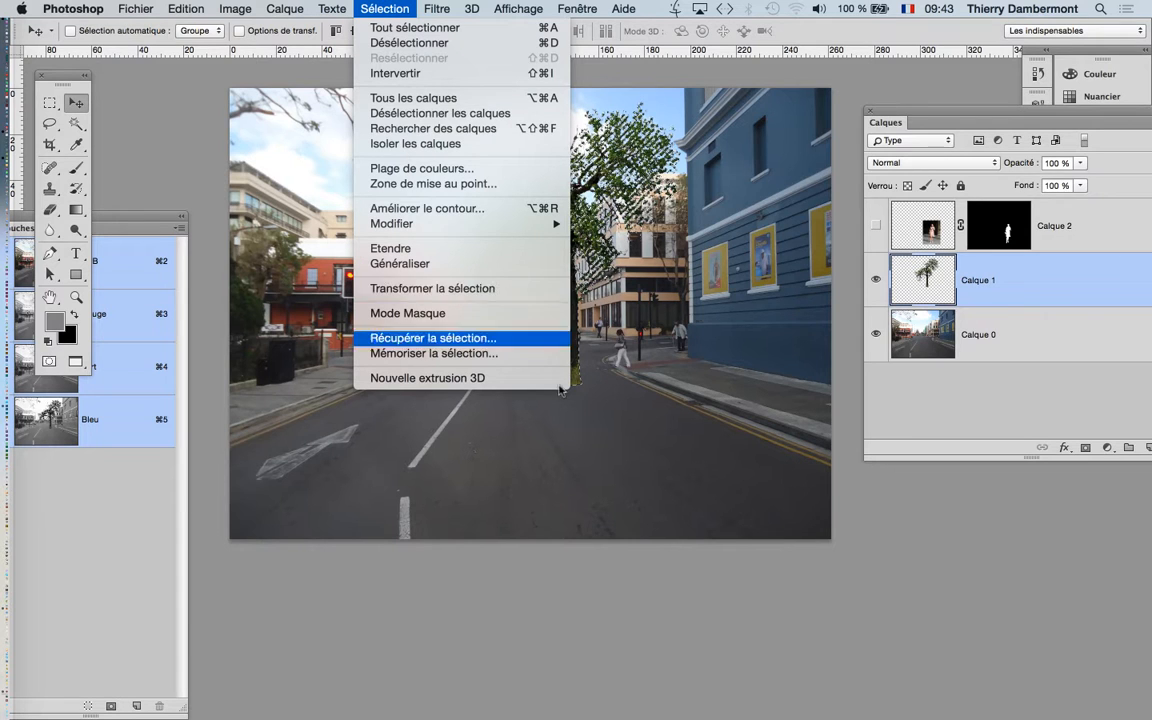
click(878, 576)
key(super+minus)
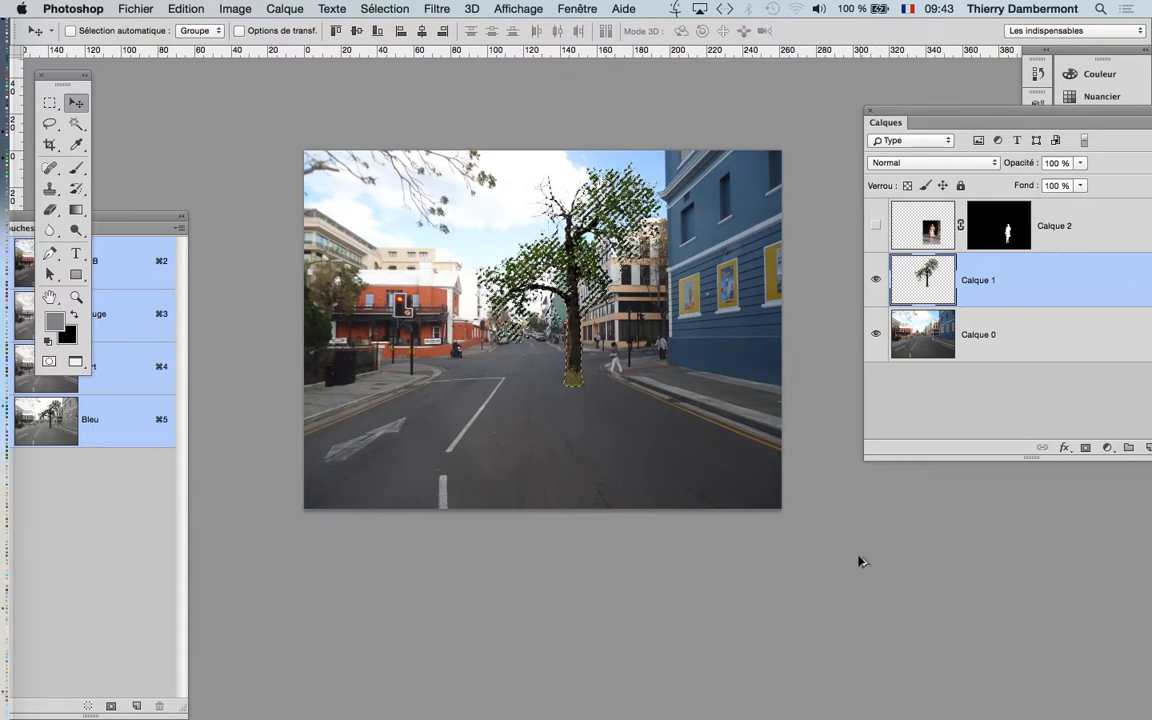
drag(638, 451, 568, 396)
click(390, 9)
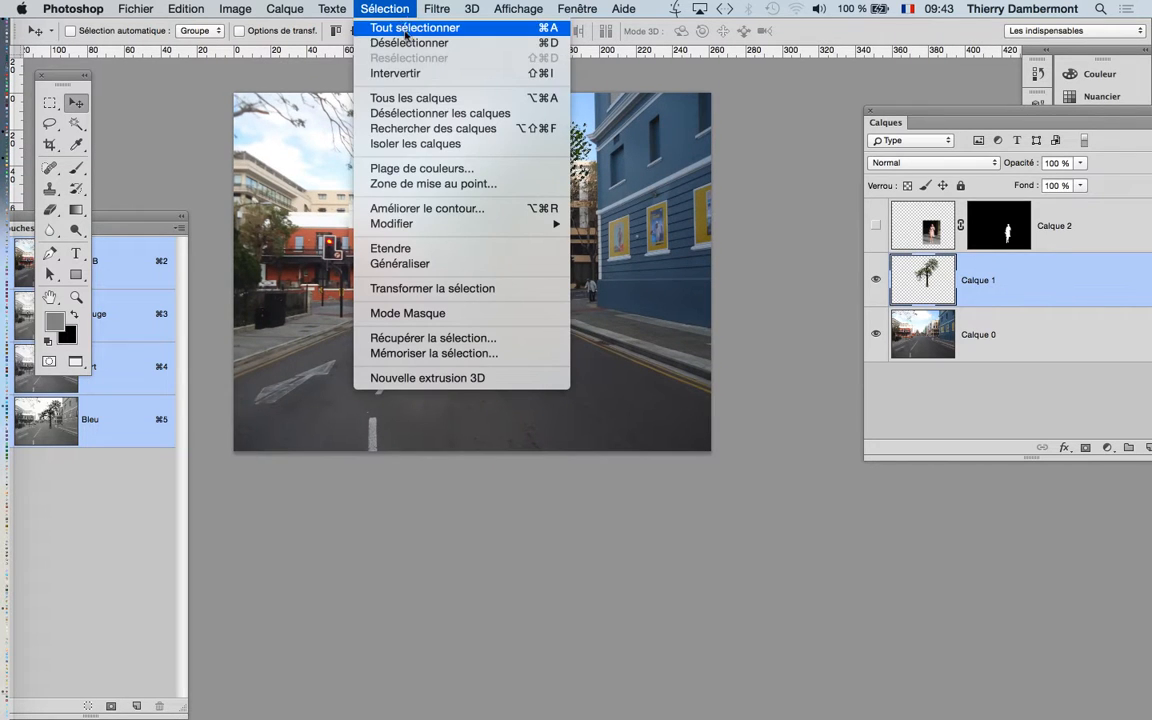
click(466, 288)
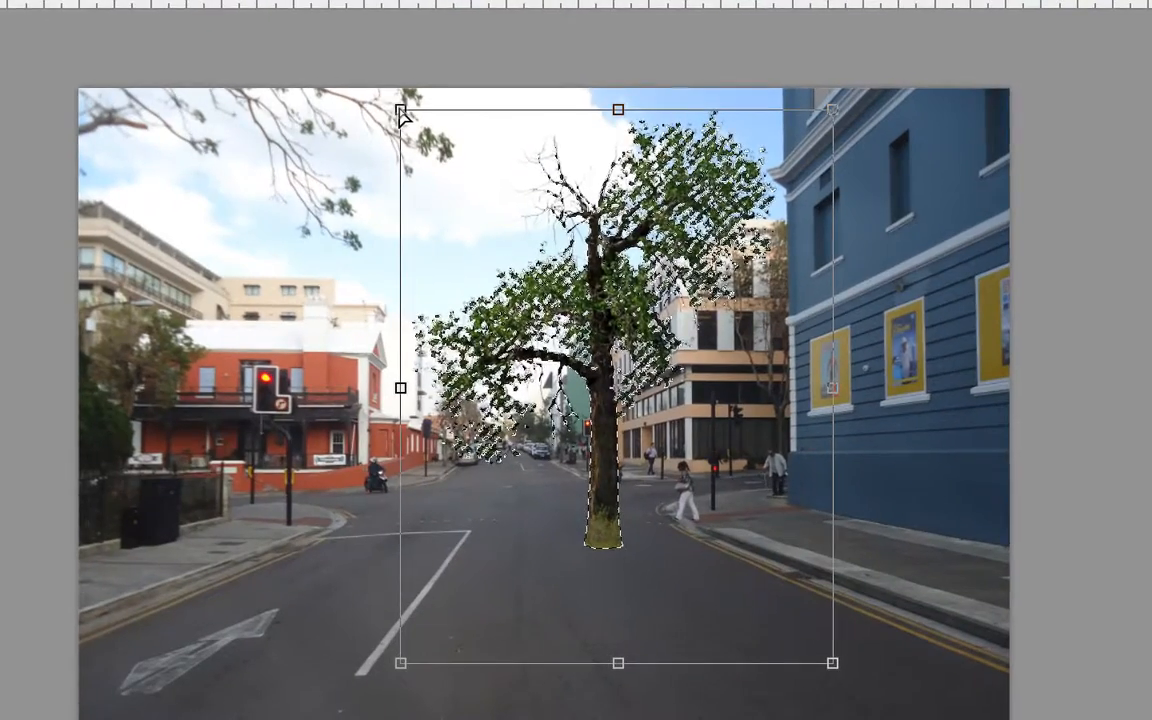
drag(404, 118, 247, 246)
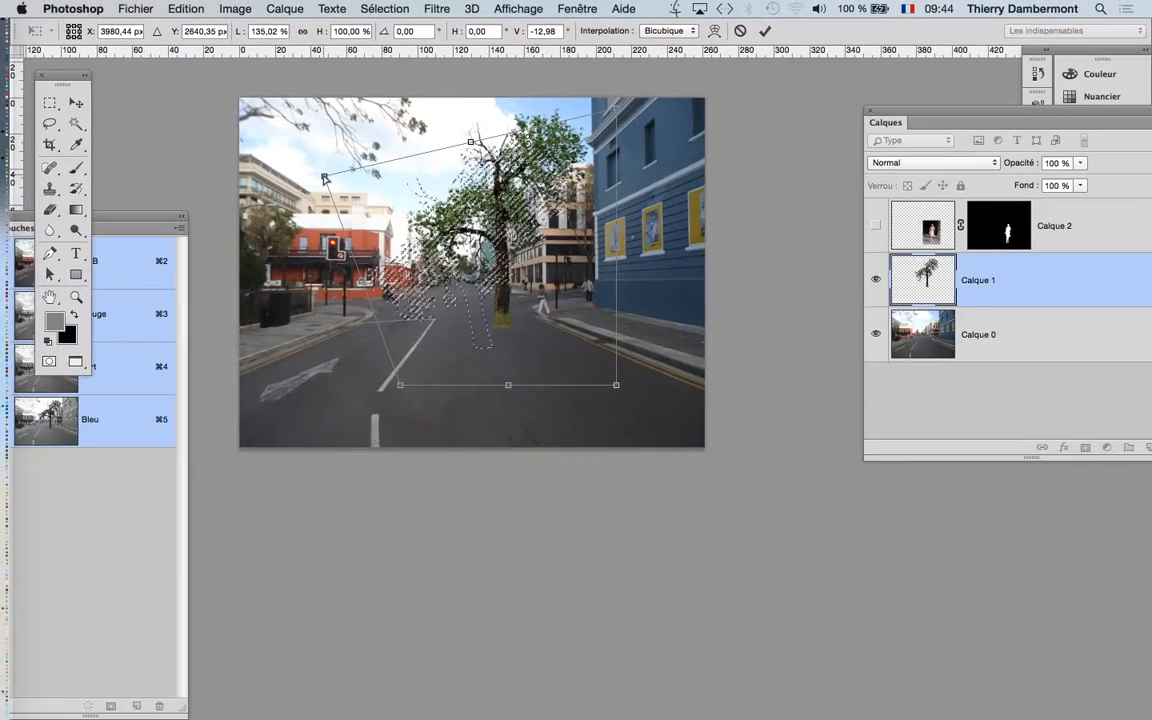
drag(324, 178, 318, 418)
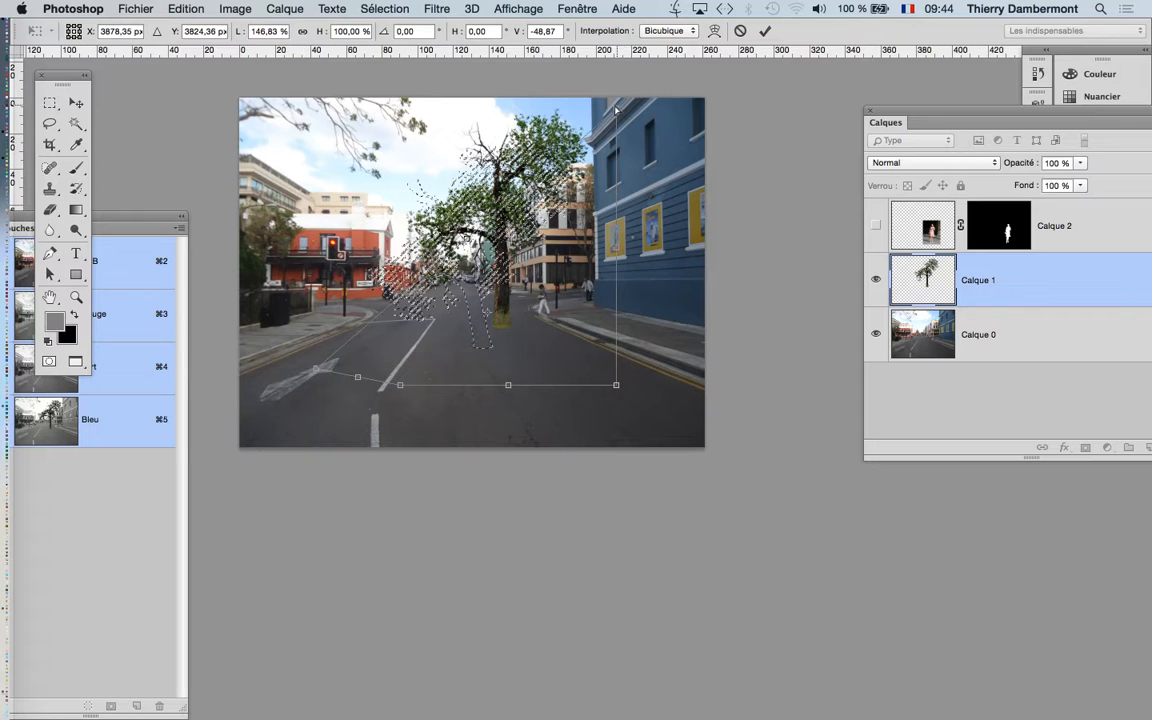
drag(616, 108, 566, 510)
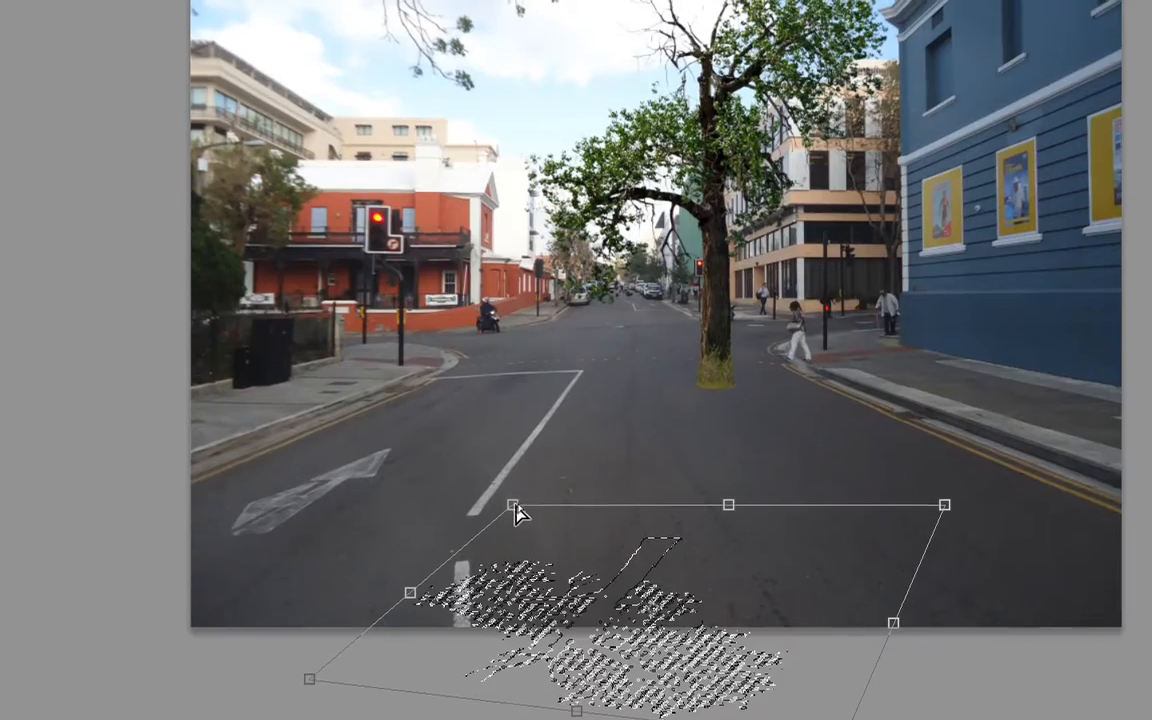
Step: Distort the flipped outline's corners so it lies in perspective on the road, close to the trunk and within the image
drag(517, 512, 616, 392)
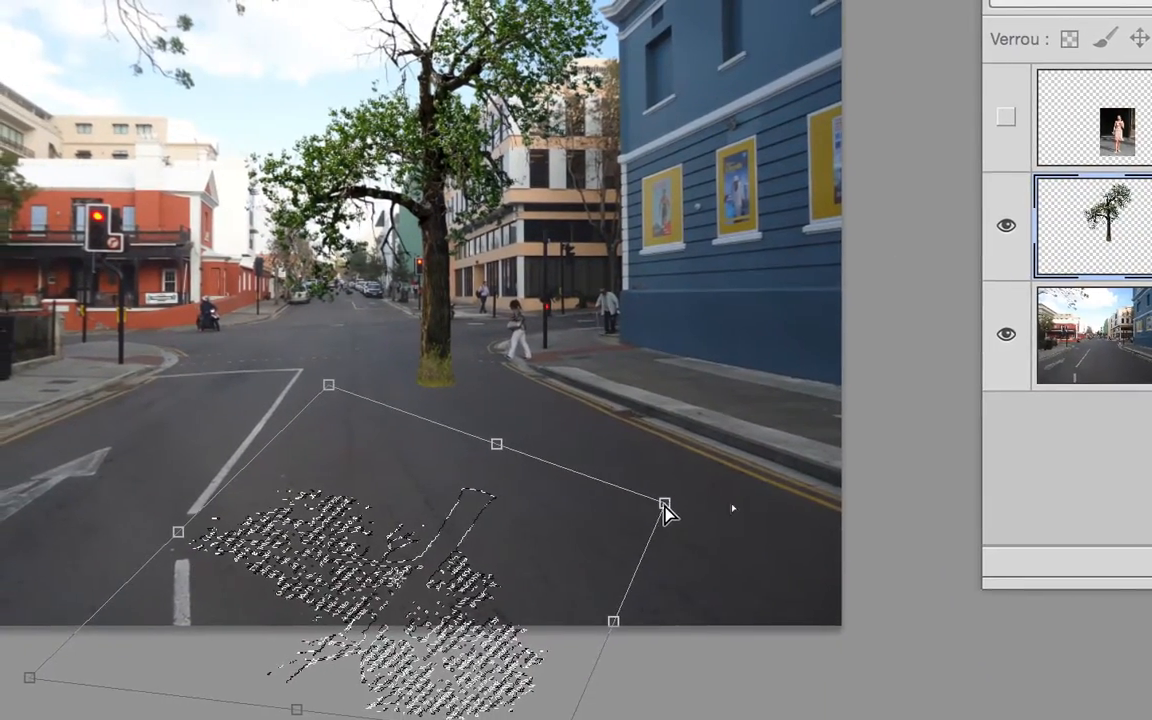
drag(668, 513, 570, 394)
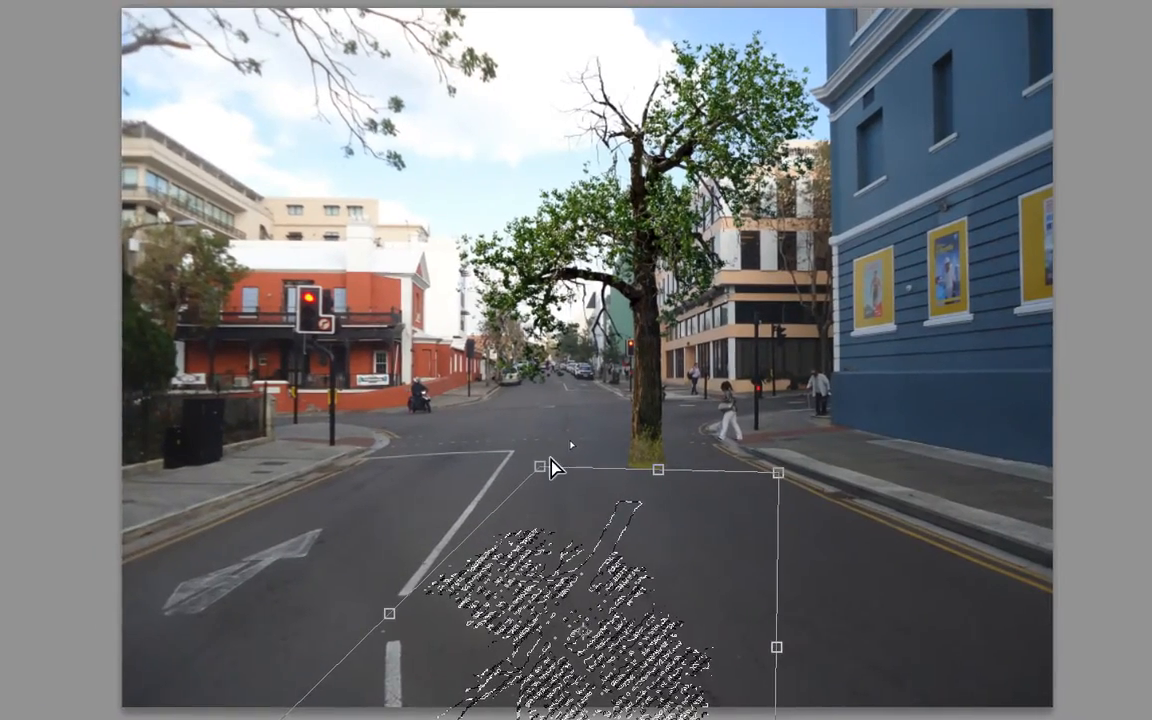
drag(421, 446, 407, 409)
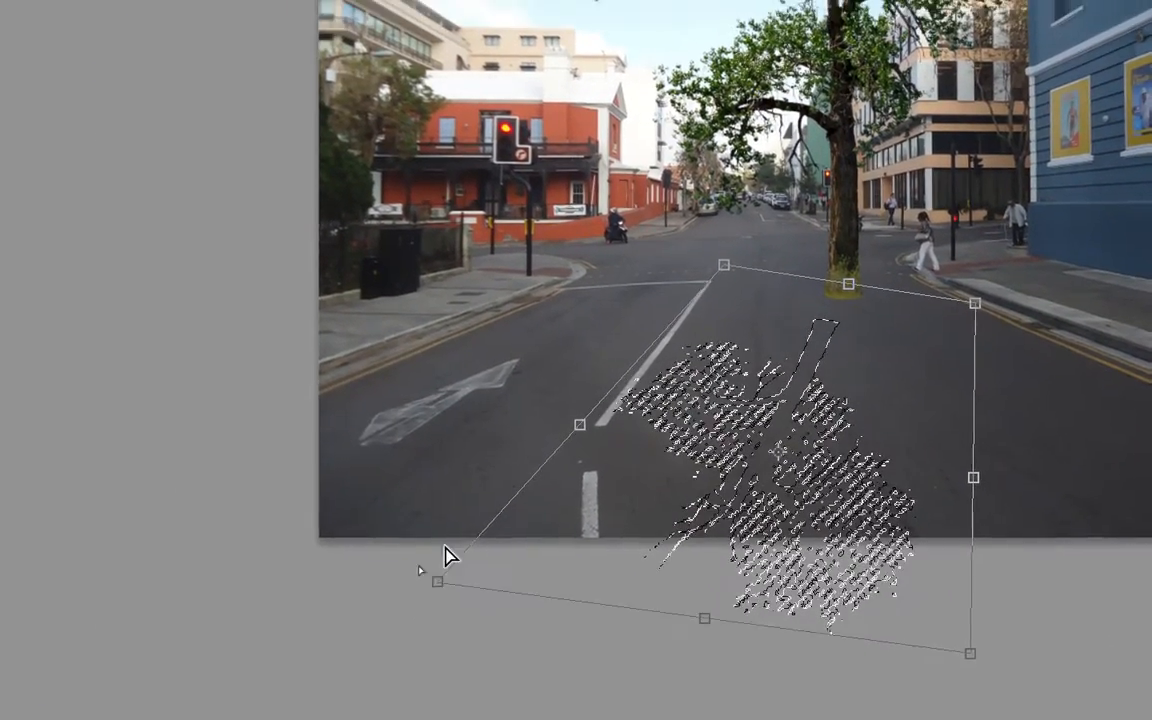
drag(447, 556, 482, 470)
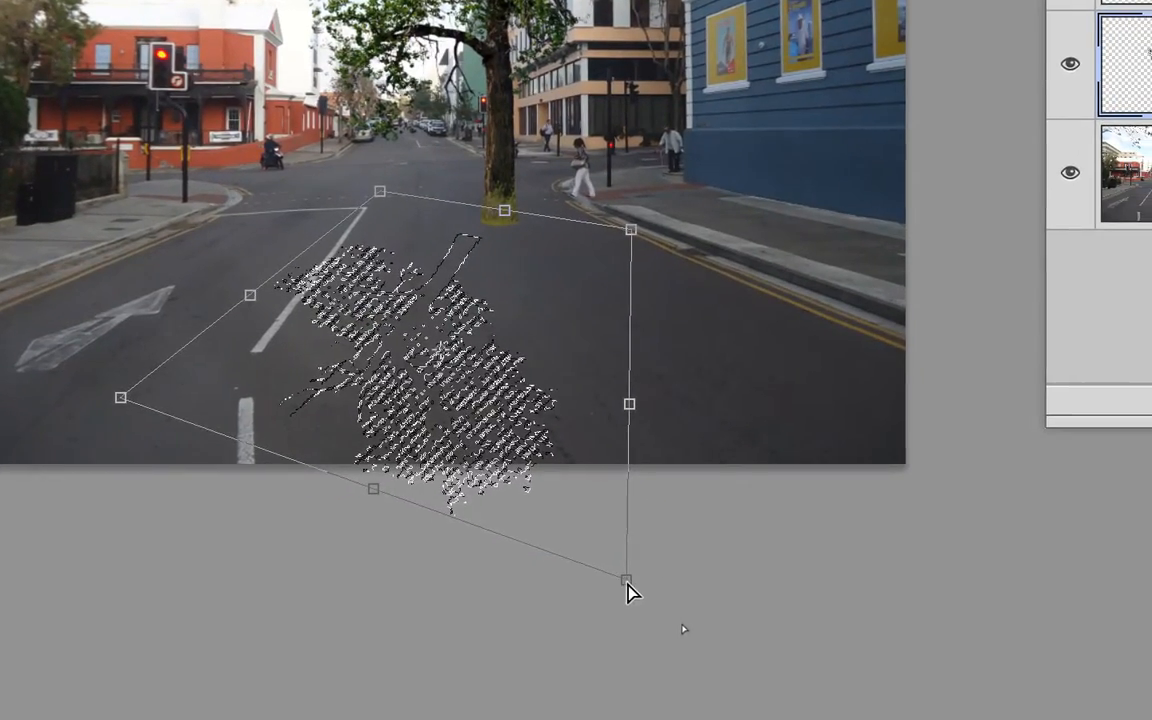
drag(626, 587, 636, 530)
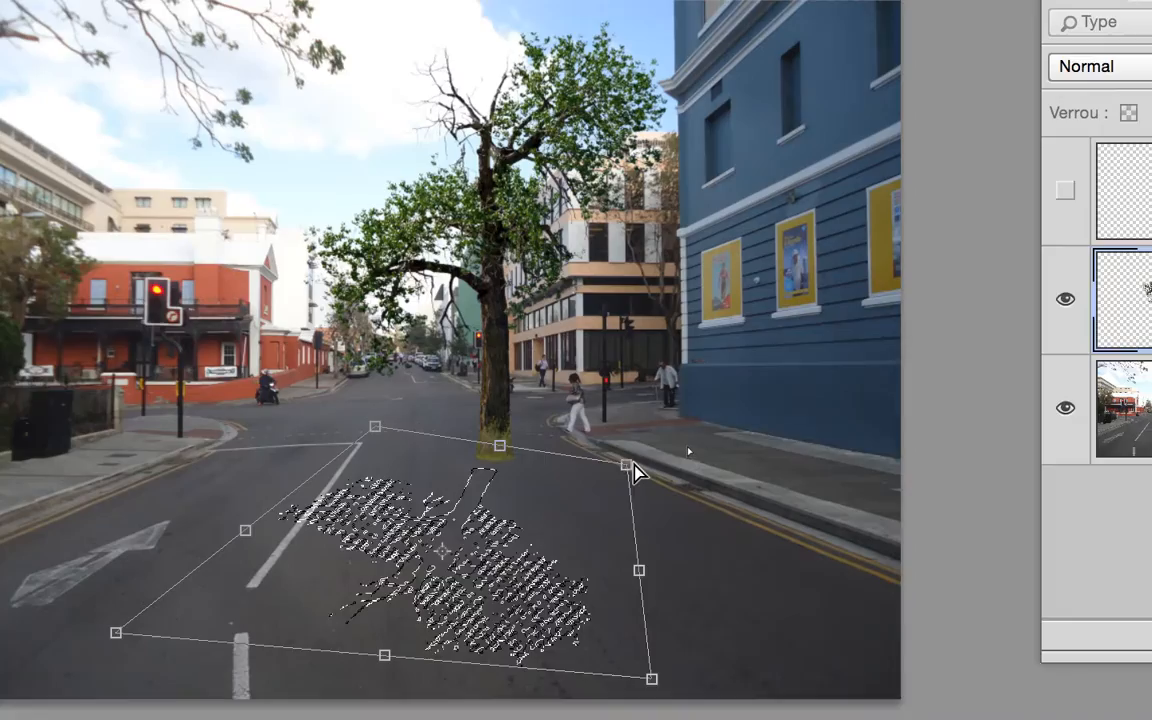
drag(633, 462, 645, 462)
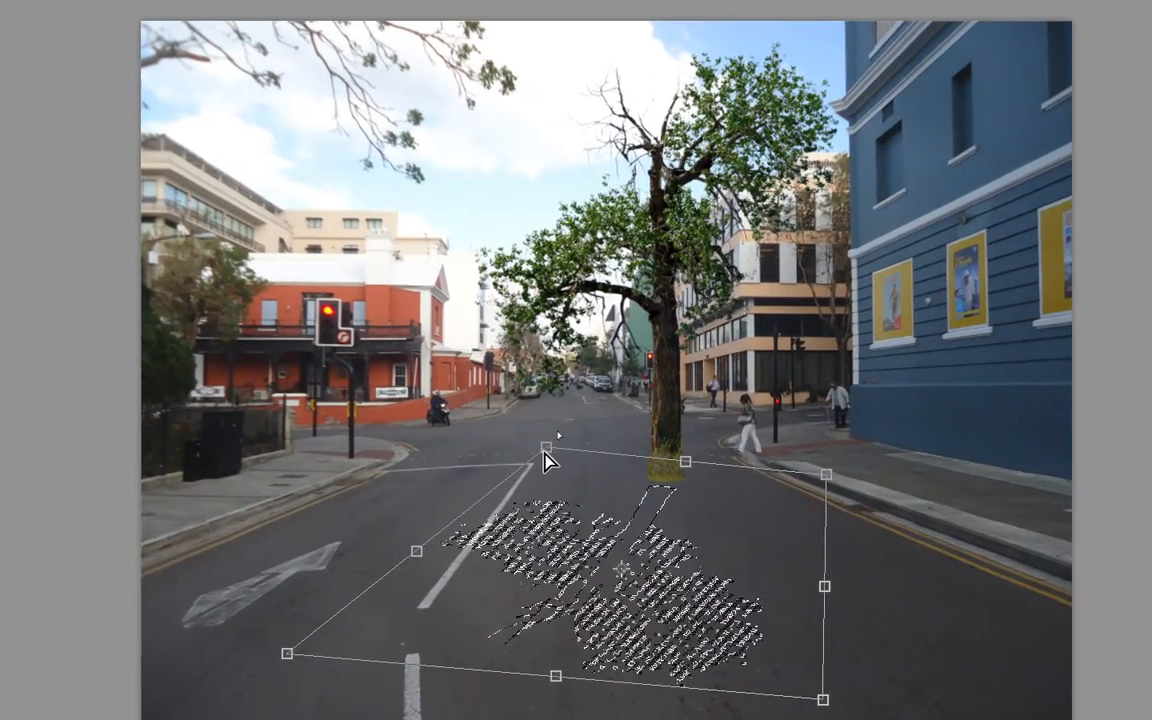
Step: Fine-tune the outline's corners and sides until its trunk end meets the base of the tree, and apply the selection transform
drag(545, 453, 535, 457)
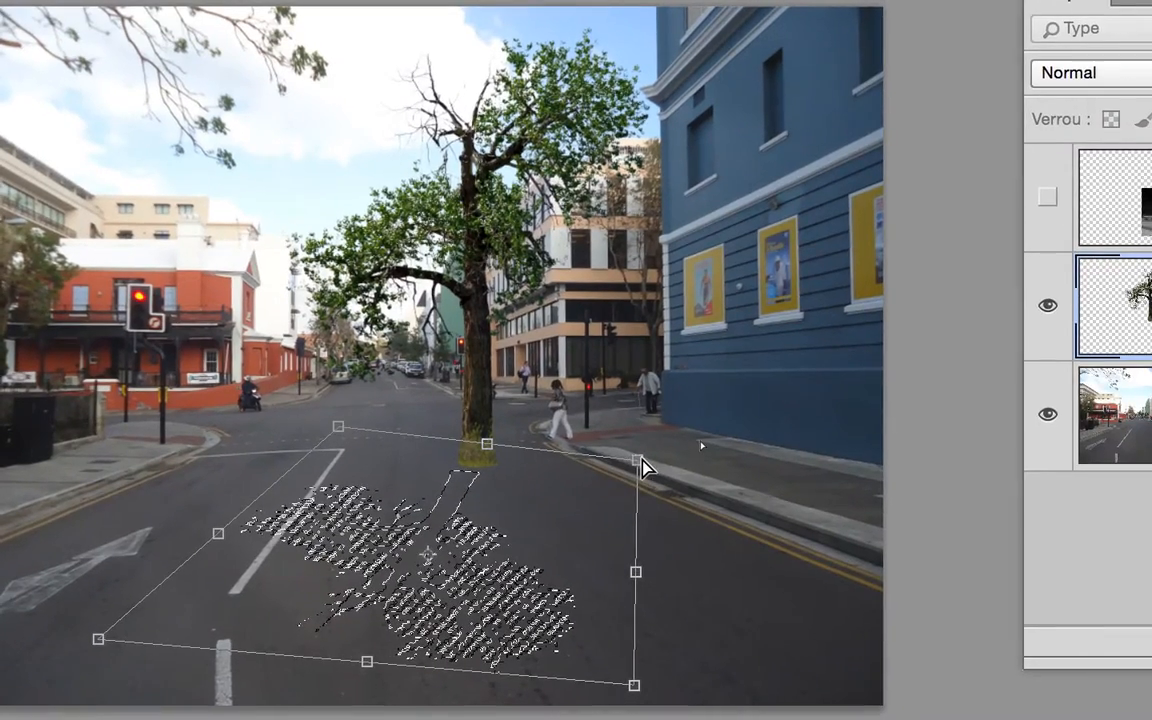
drag(645, 460, 678, 443)
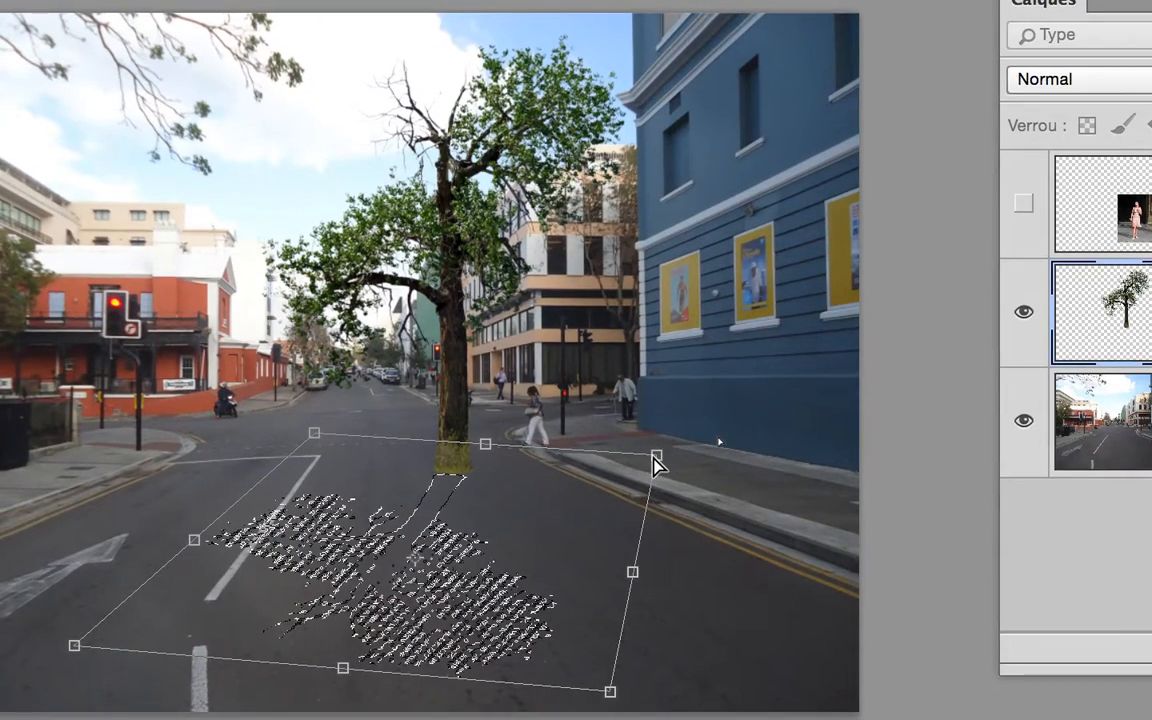
drag(656, 463, 658, 463)
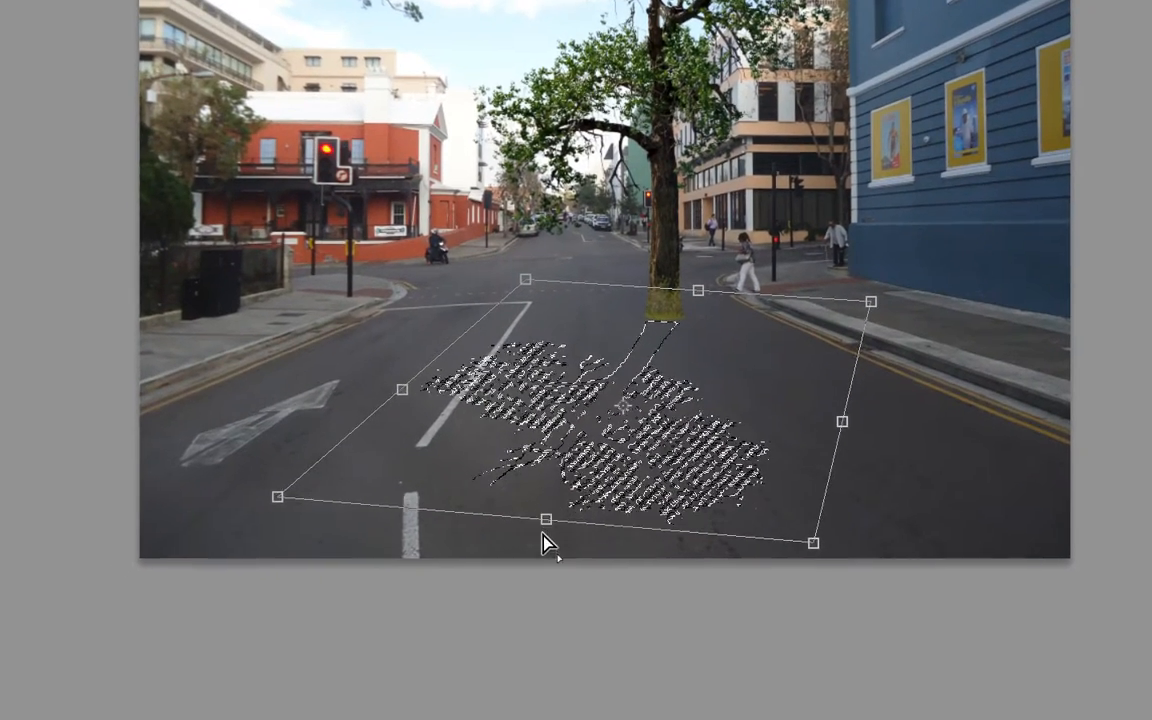
mouse_move(546, 519)
mouse_down()
mouse_move(533, 549)
mouse_move(540, 532)
mouse_up()
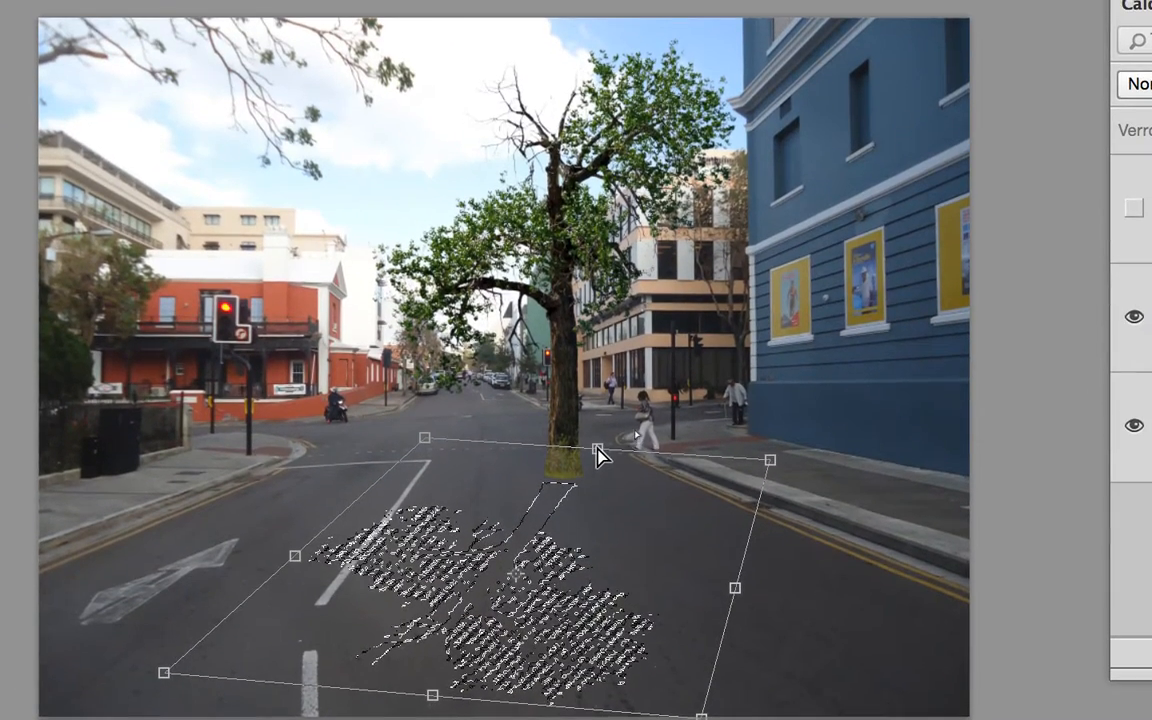
drag(597, 447, 656, 455)
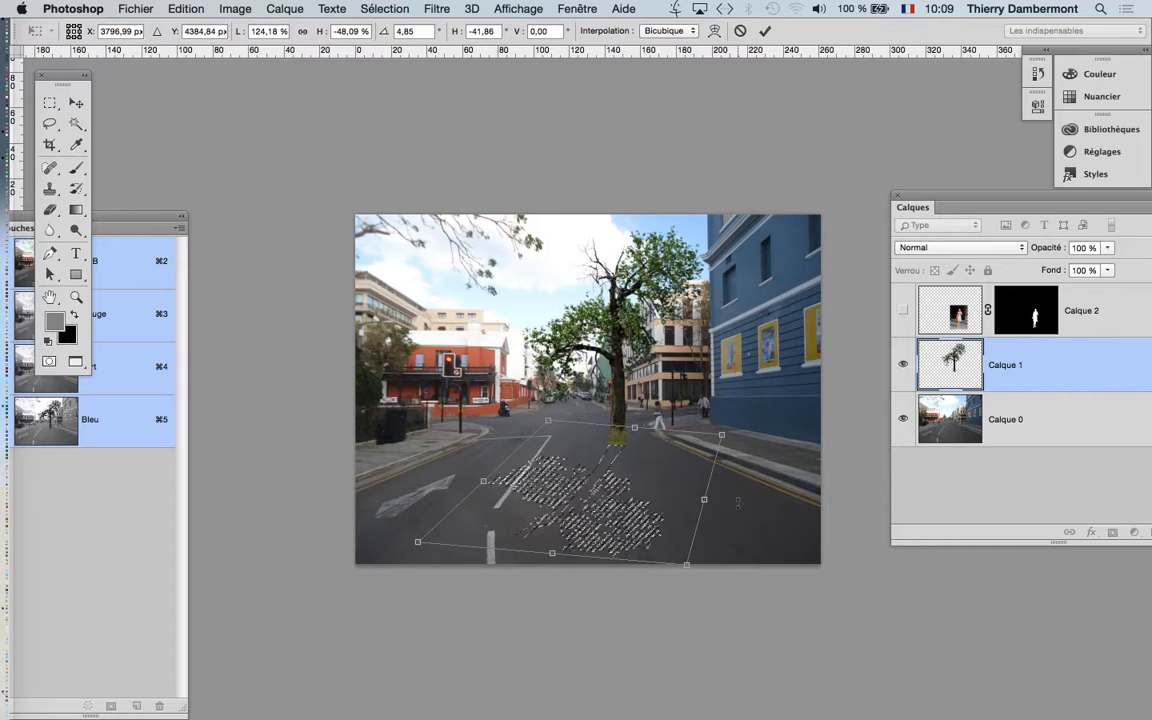
click(764, 31)
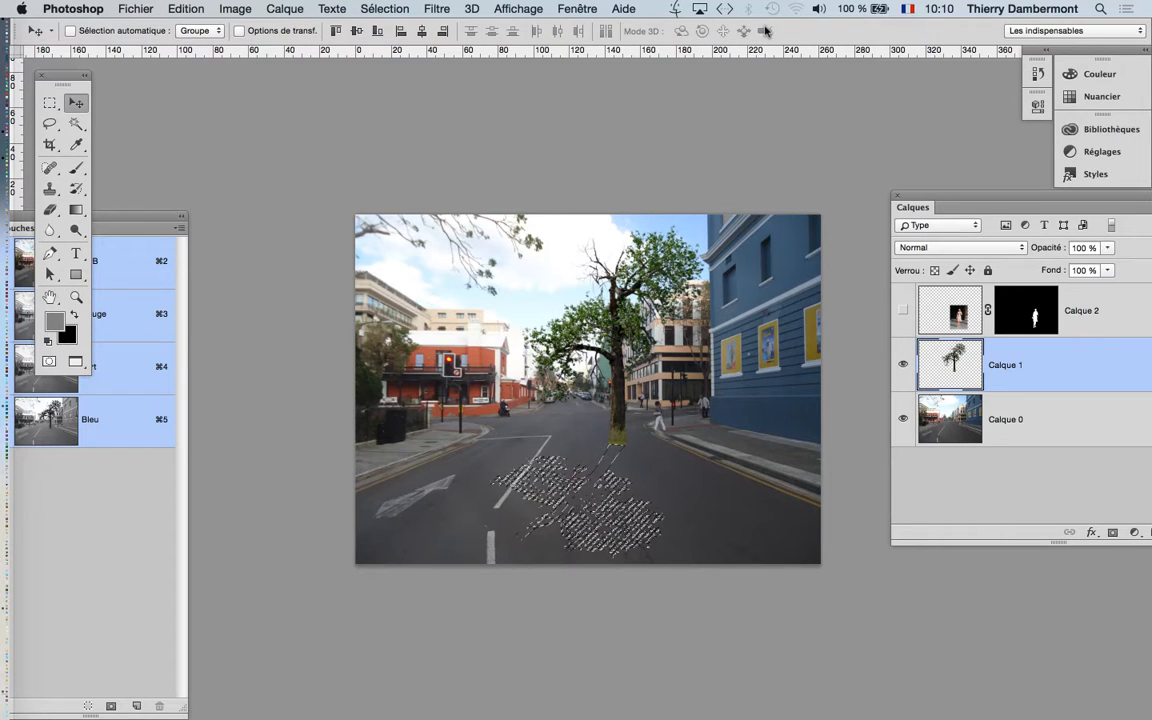
Step: Create a new empty layer directly below the tree layer Calque 1, keeping the shadow selection active
scroll(683, 537, up, 3)
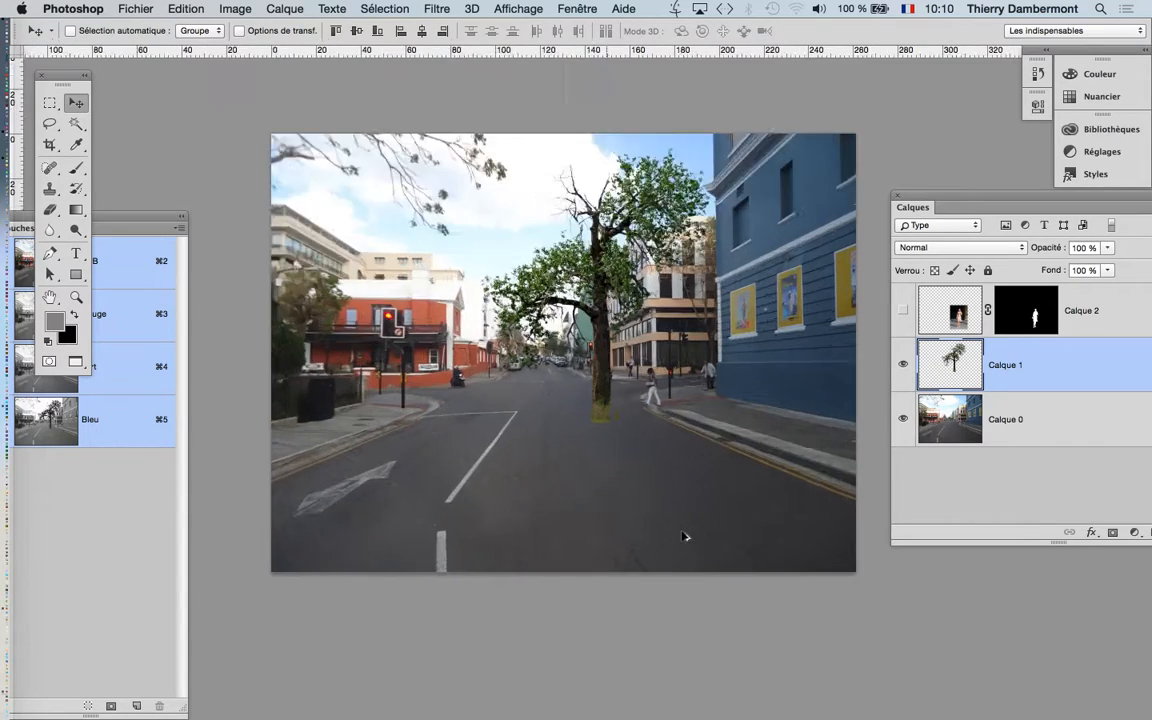
drag(564, 455, 666, 391)
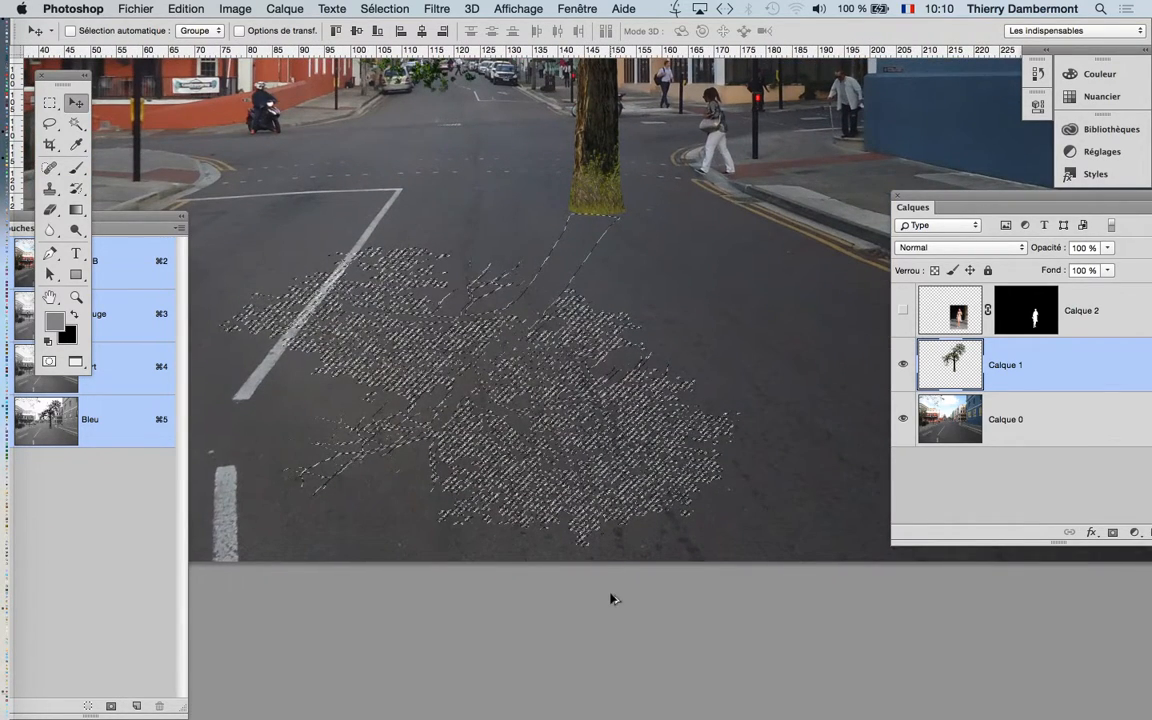
scroll(613, 598, down, 2)
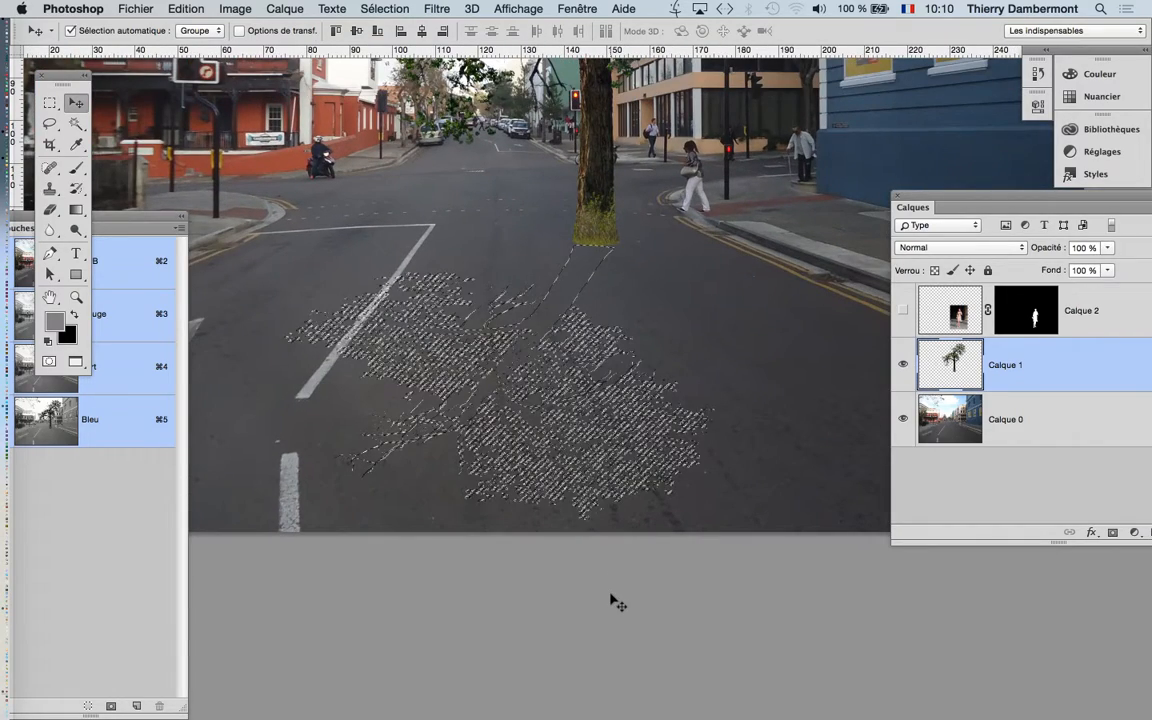
drag(940, 203, 835, 133)
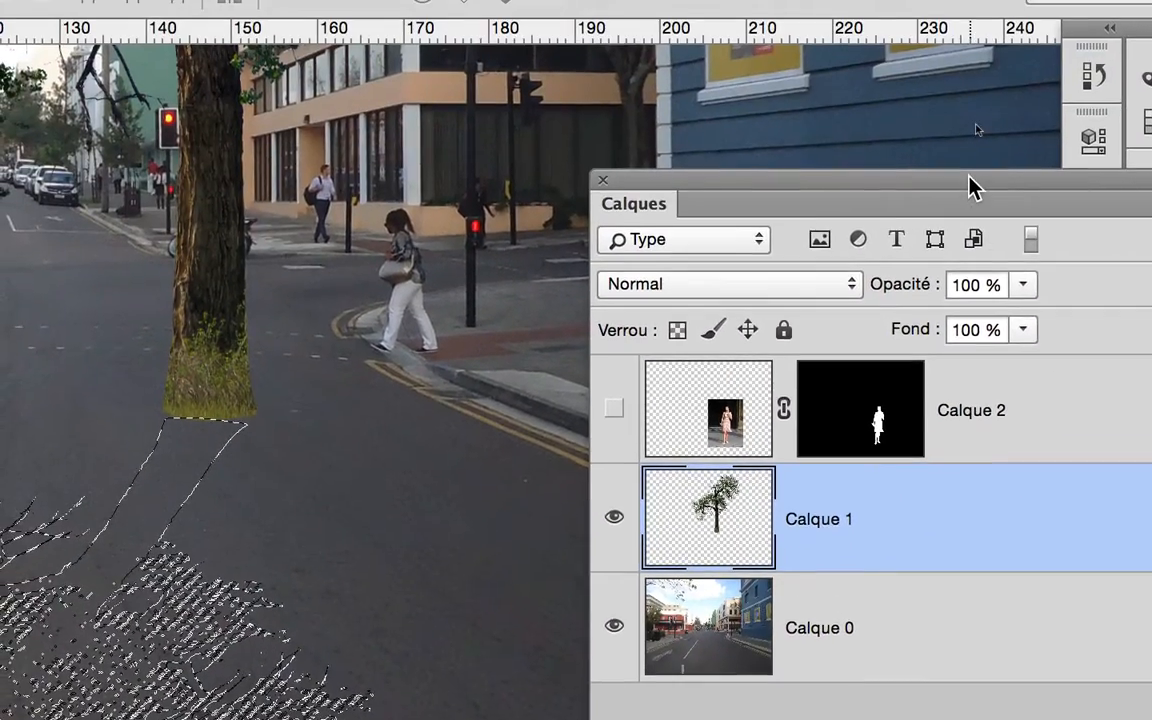
drag(969, 179, 913, 155)
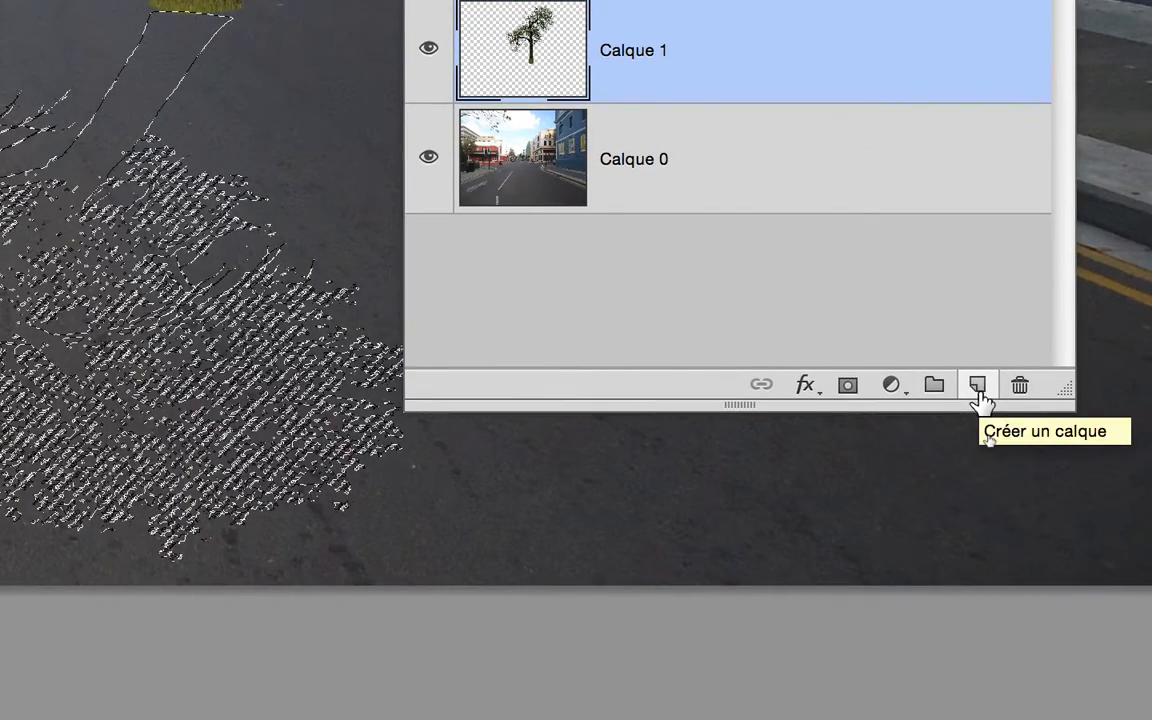
click(978, 390)
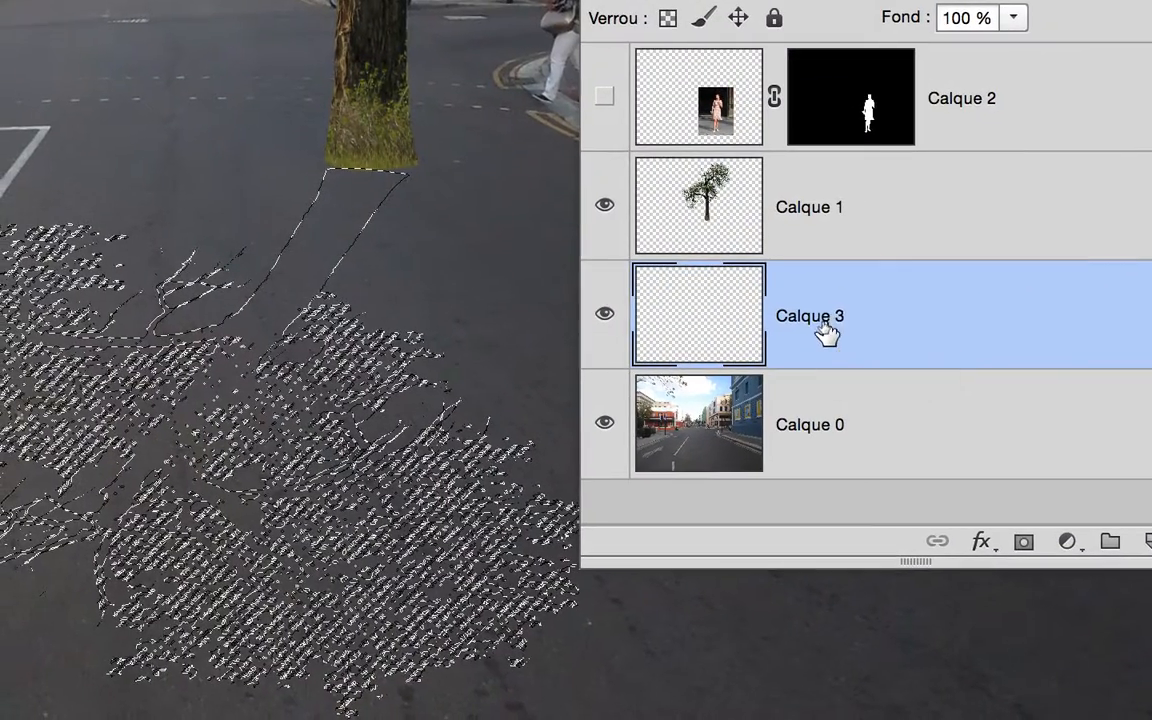
Step: Rename the new layer as "ombre de l'arbre"
double_click(822, 326)
text(ombre de )
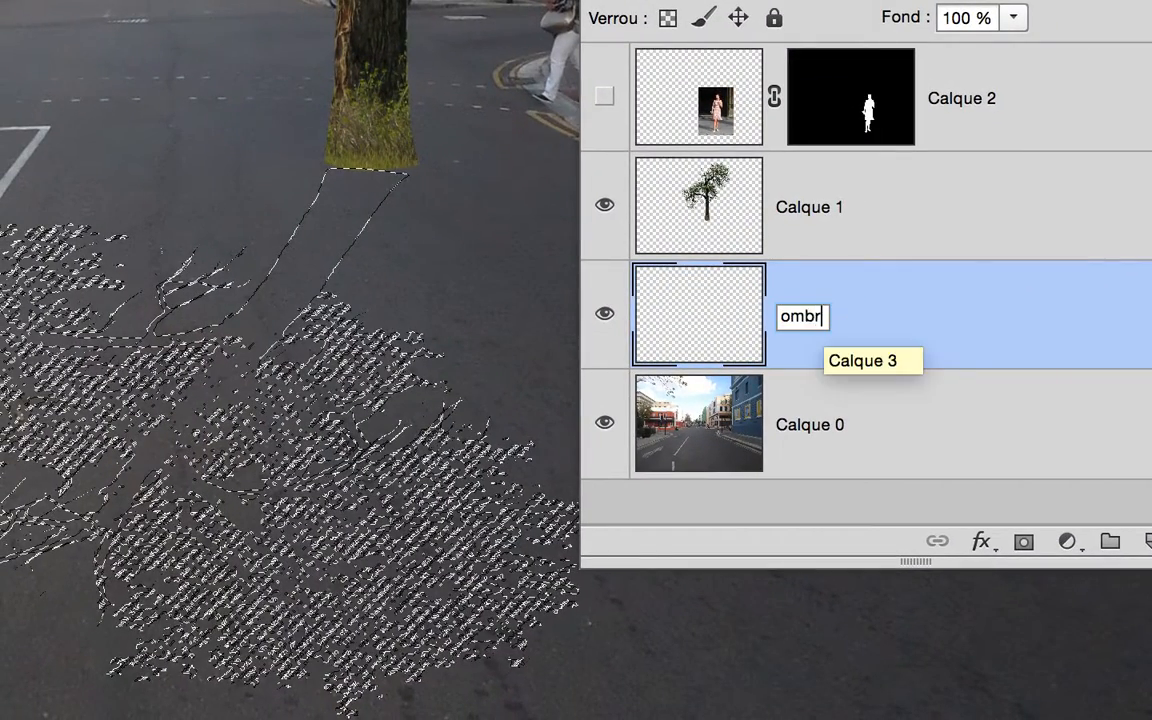
text(l'arbre)
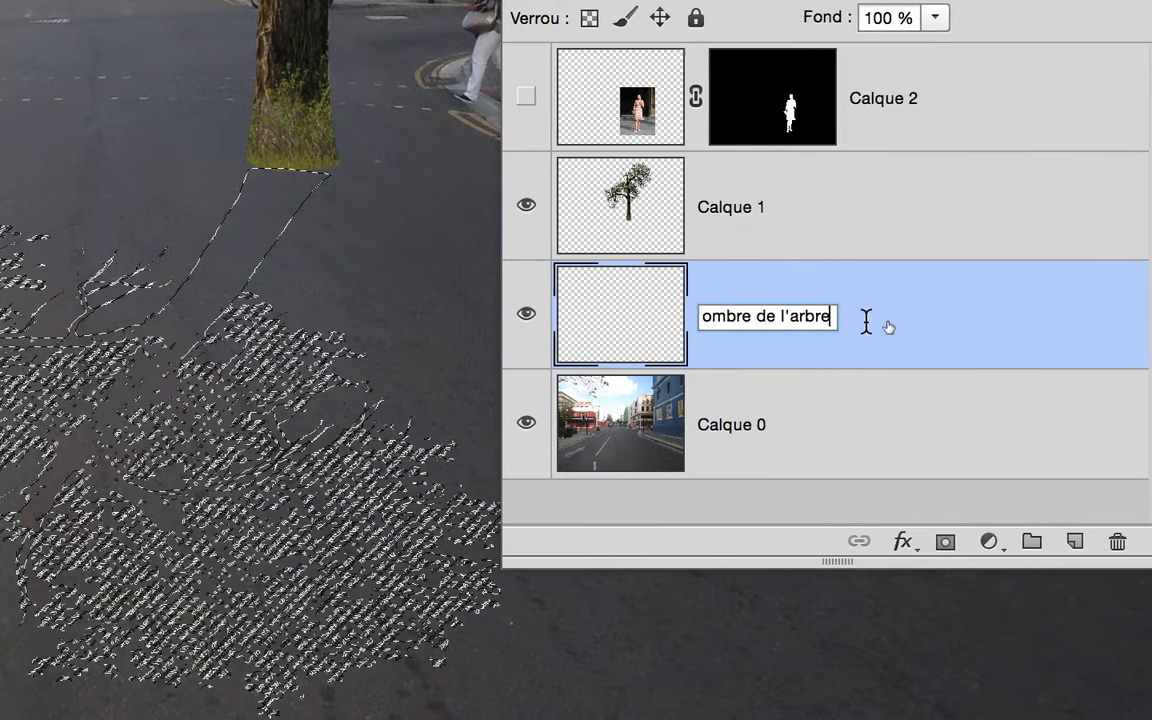
key(Return)
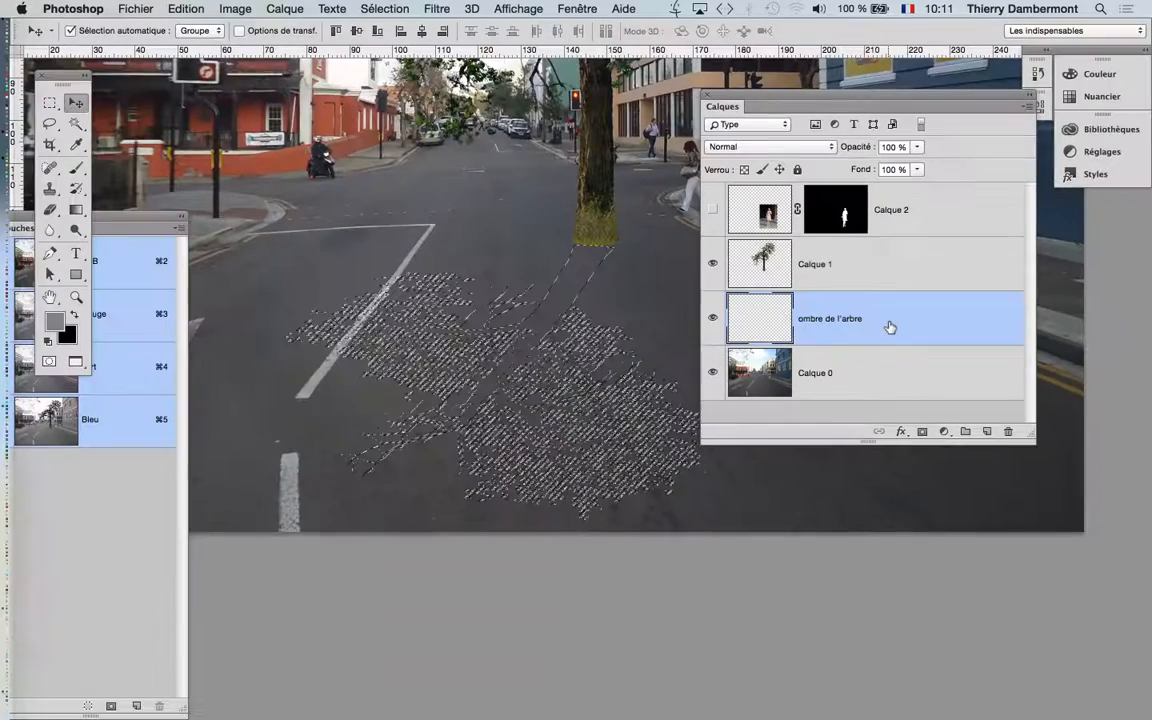
Step: Fill the shadow selection on the "ombre de l'arbre" layer with black (Noir) and deselect it
click(187, 9)
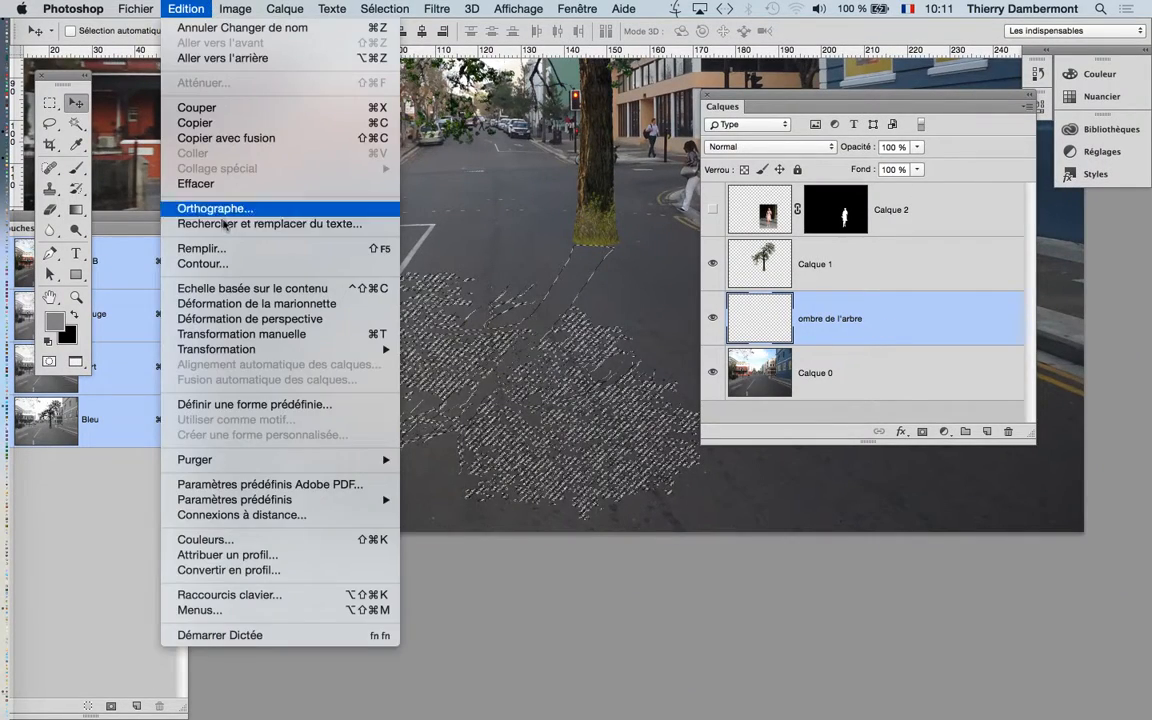
click(224, 254)
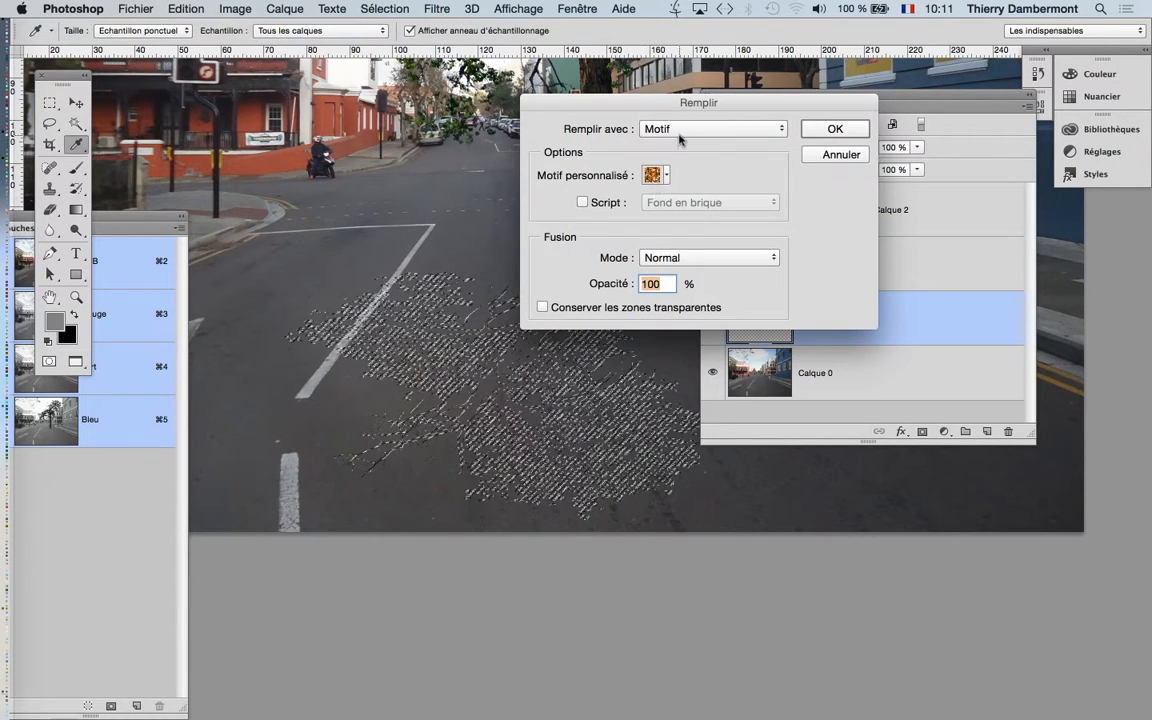
click(680, 130)
click(687, 168)
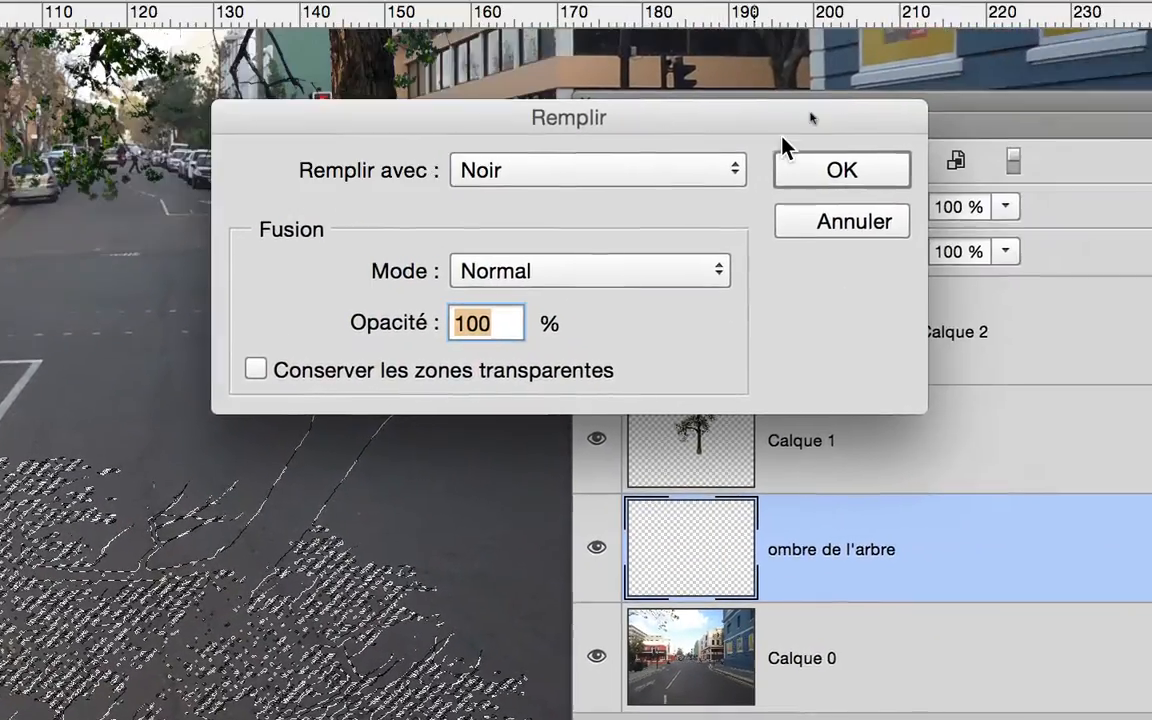
click(801, 150)
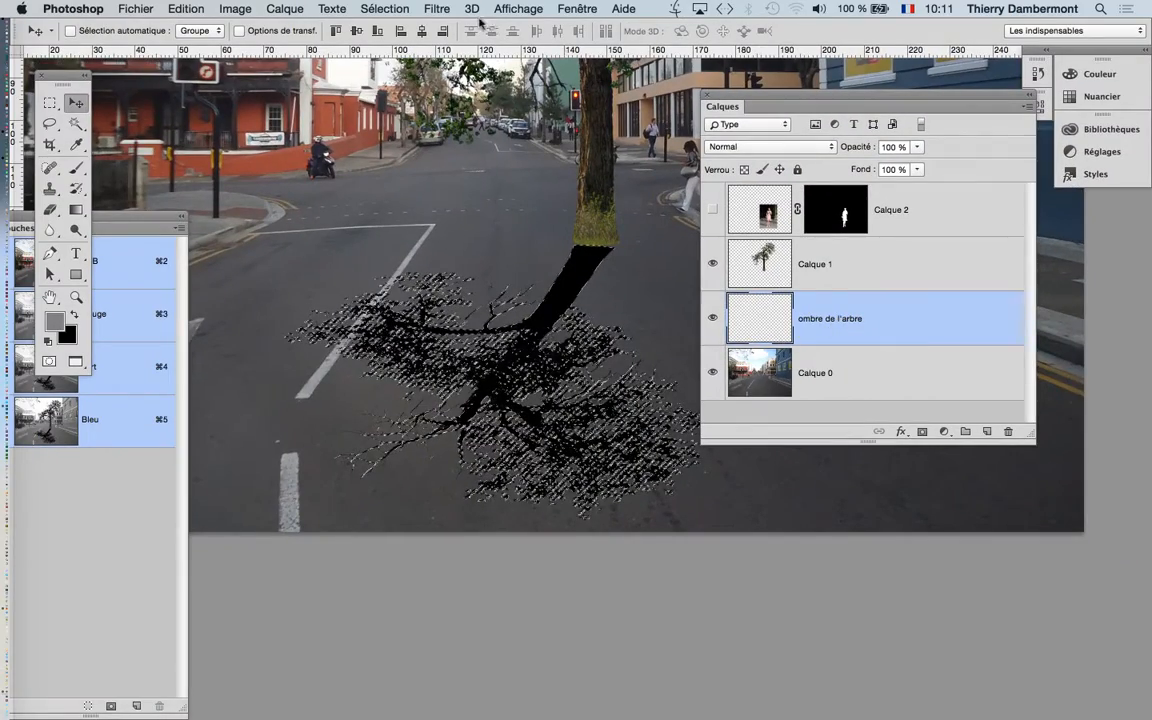
click(384, 8)
click(356, 43)
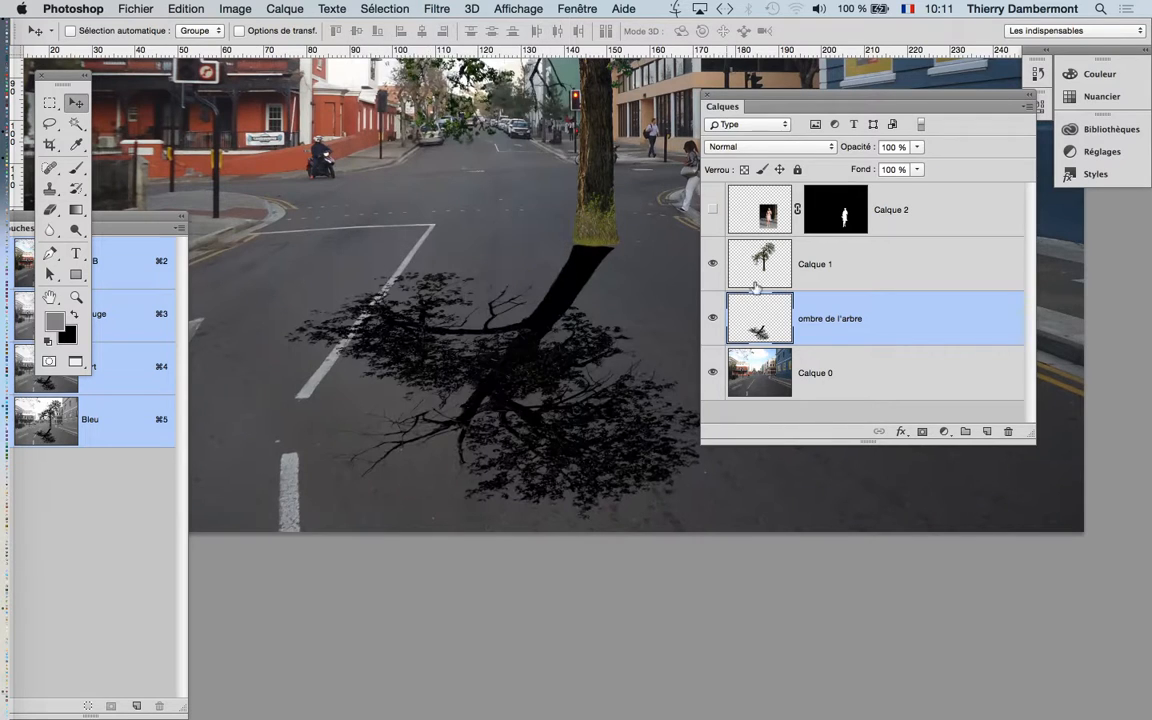
Step: Save the document with Save As in Photoshop format in the arbre-detourage-janvier folder, keeping its layers and ICC profile
drag(747, 97, 894, 84)
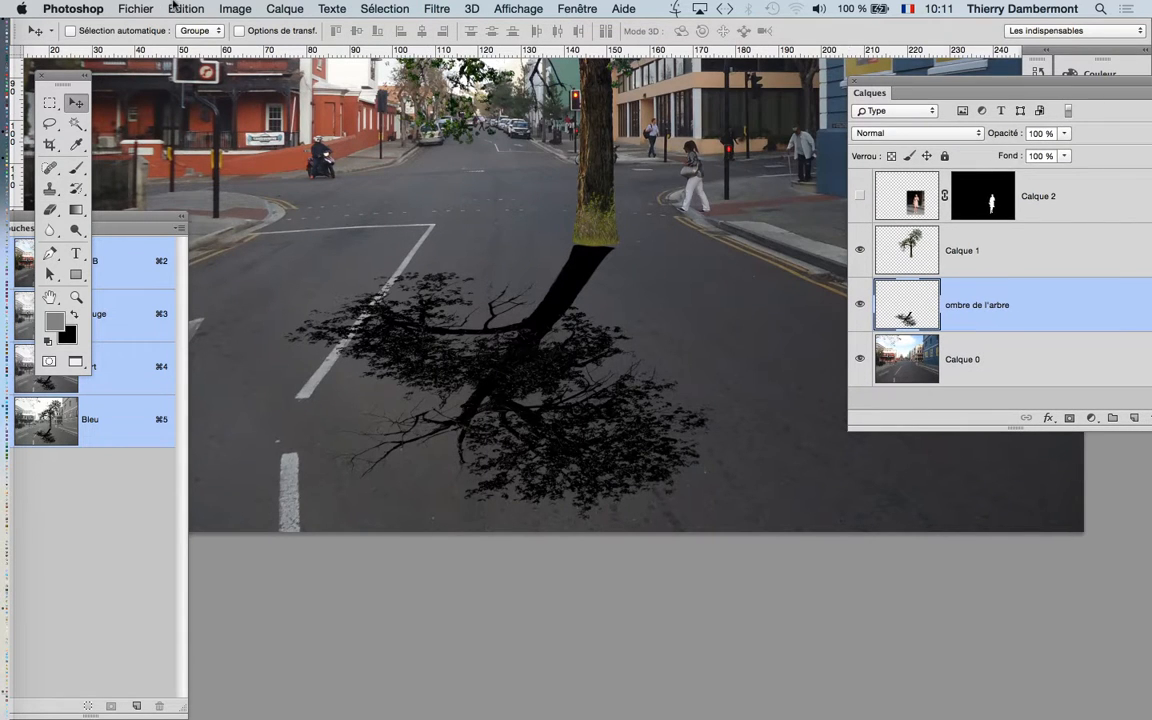
click(140, 8)
click(207, 177)
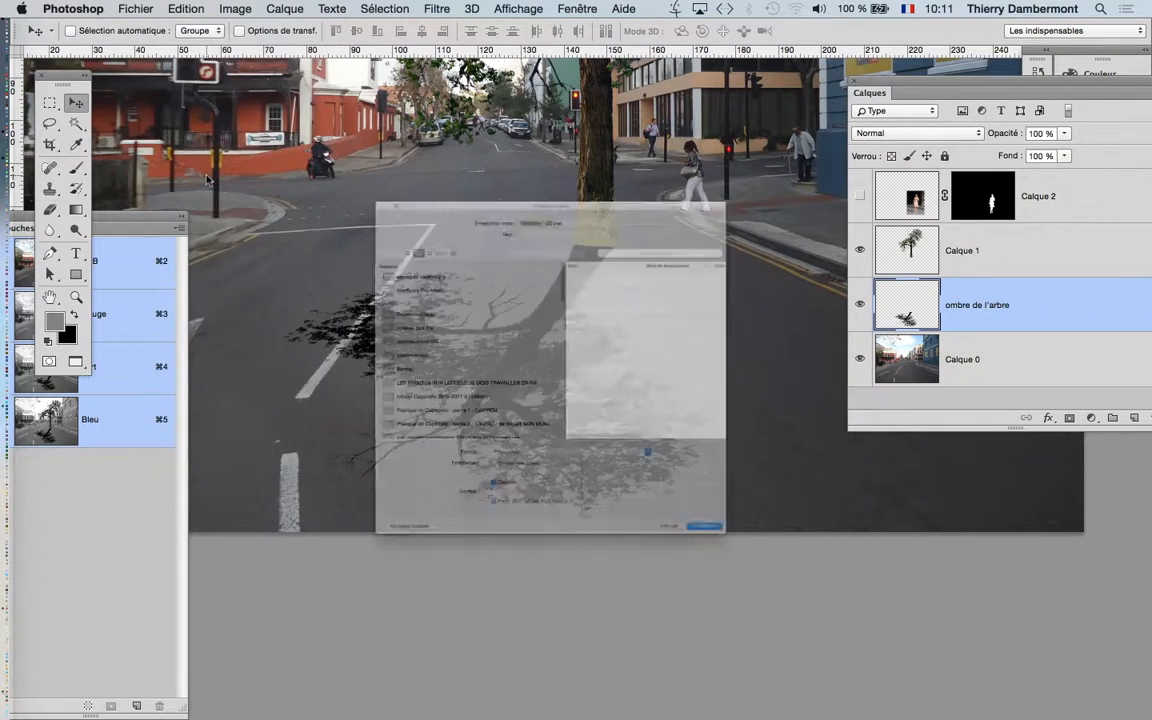
click(556, 64)
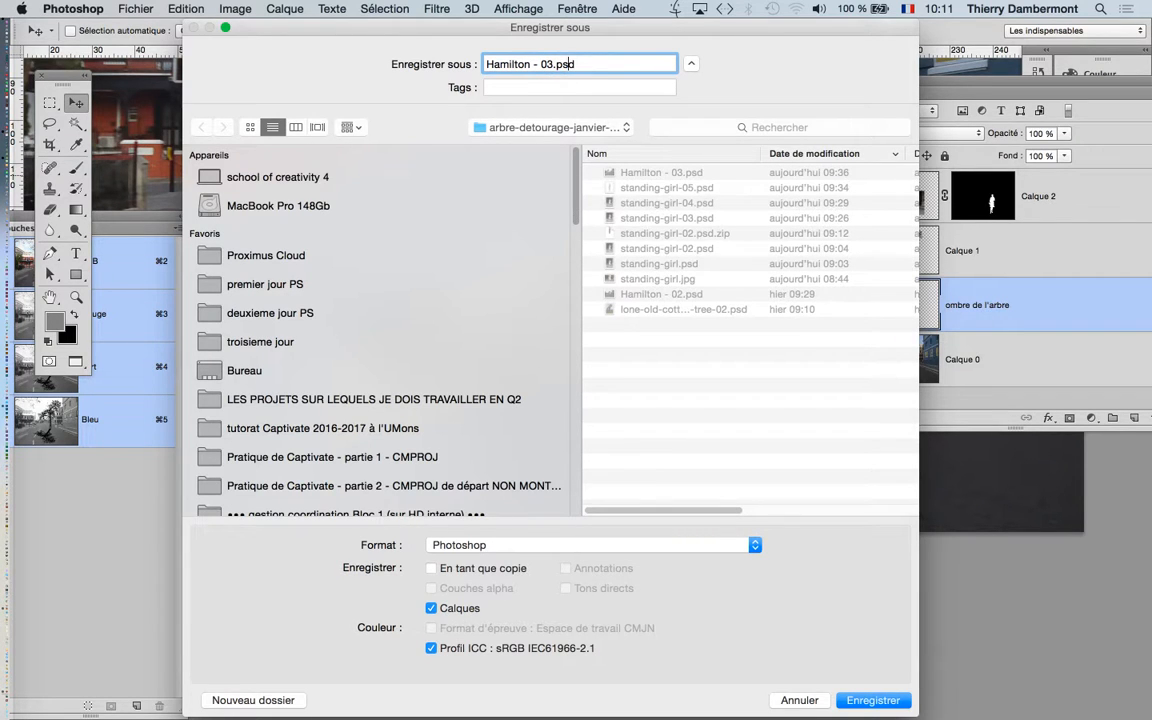
key(Return)
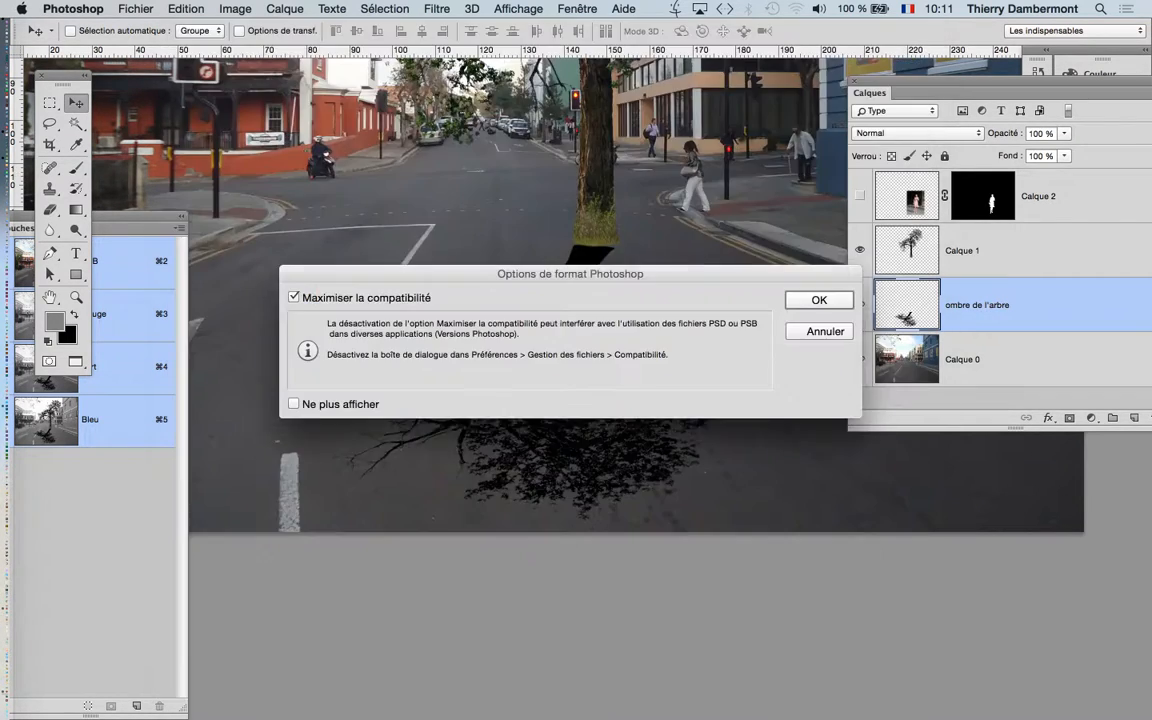